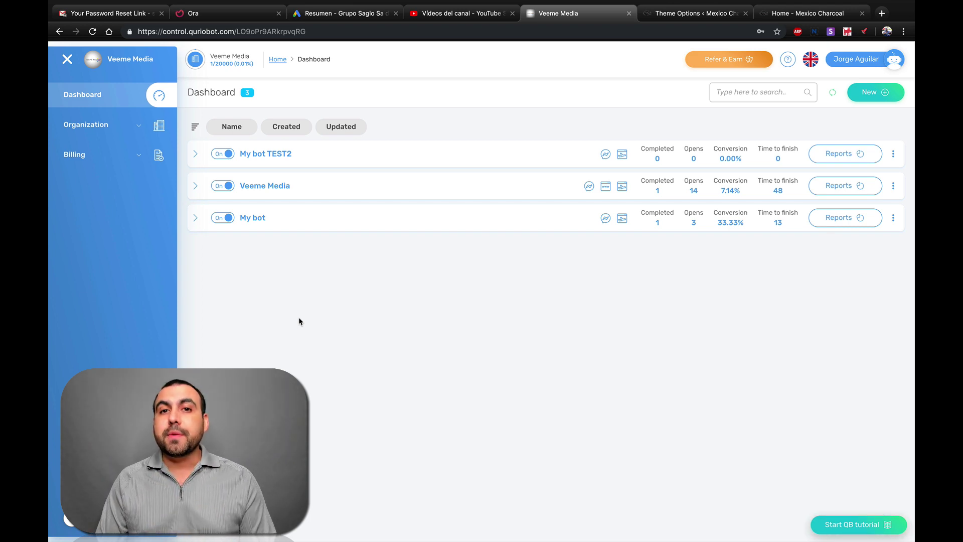
Step: Copy the Veeme Media bot's website embed script from Channels > Embed code, then return to the Mexico Charcoal site
{"action": "left_click", "coordinate": [261, 187]}
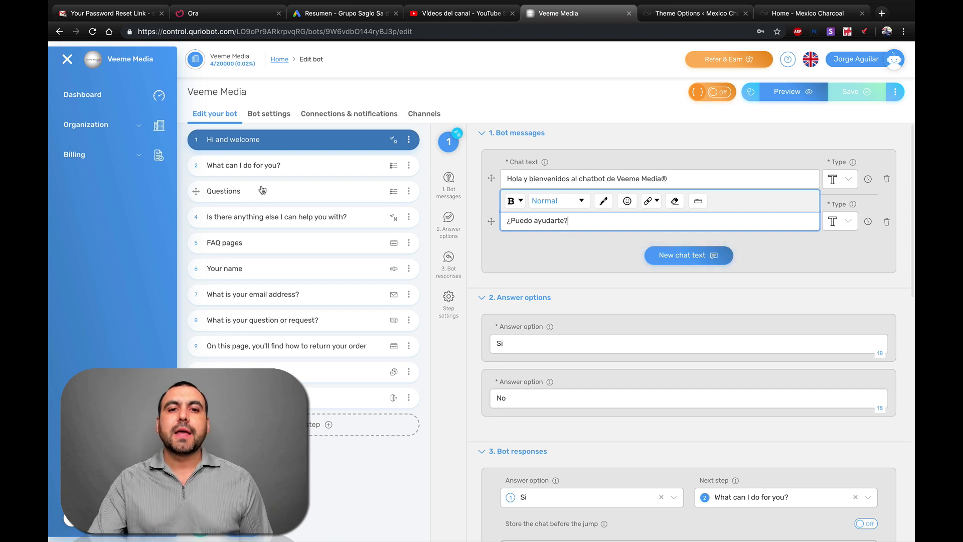
{"action": "left_click", "coordinate": [423, 115]}
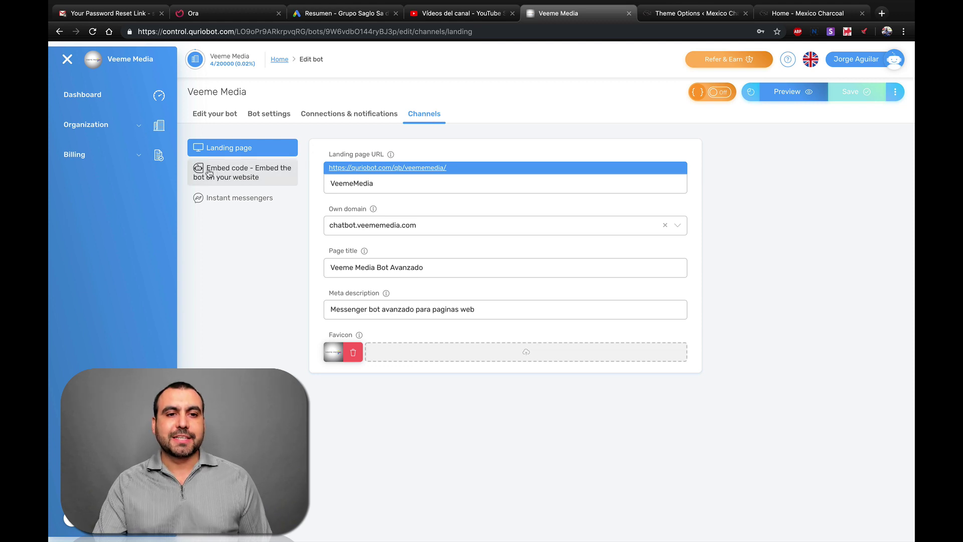
{"action": "left_click", "coordinate": [254, 178]}
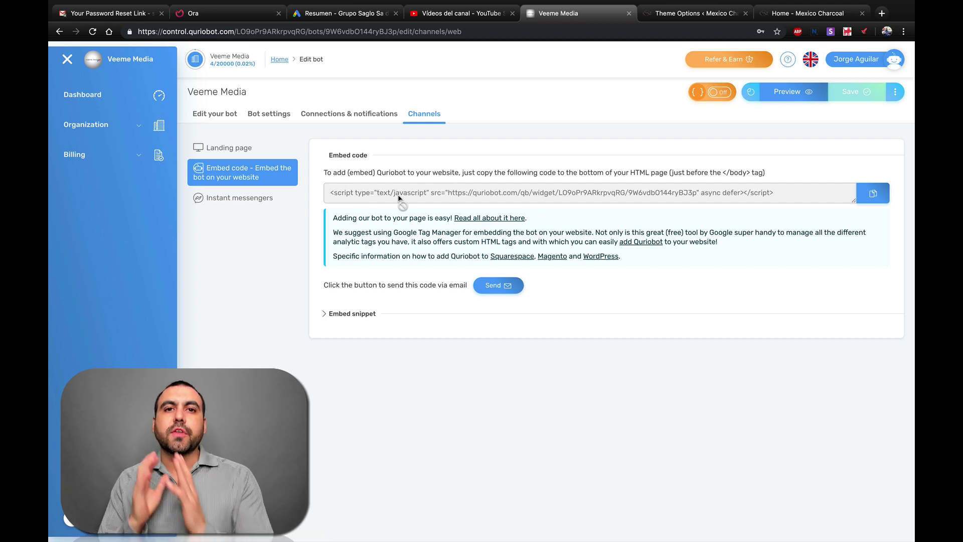
{"action": "left_click", "coordinate": [873, 193]}
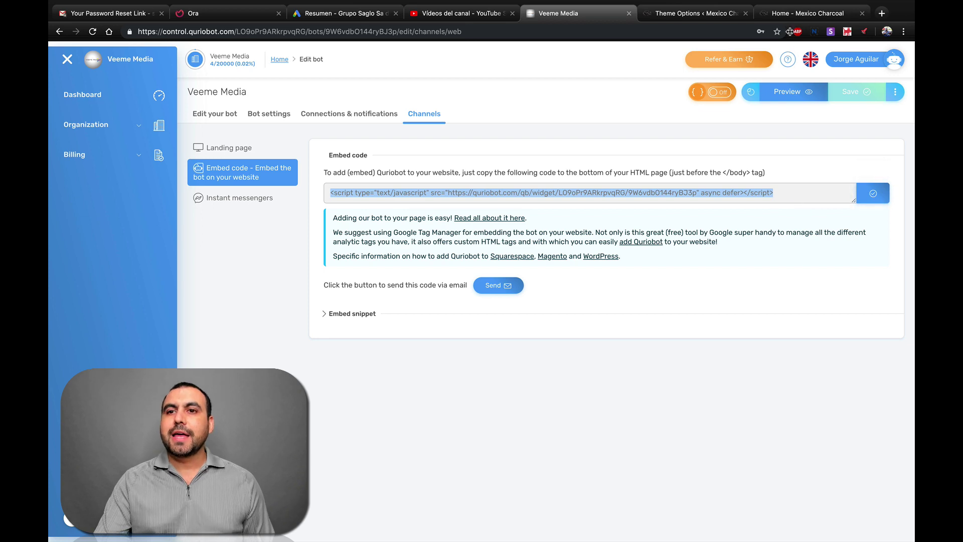
{"action": "left_click", "coordinate": [791, 13]}
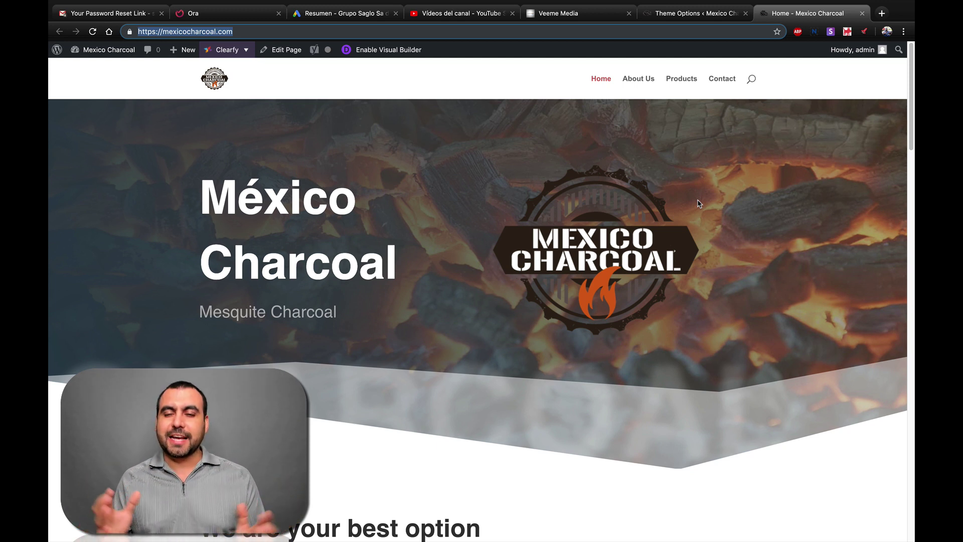
Step: Open the Integration tab of Divi Theme Options and check the empty head code box
{"action": "left_click", "coordinate": [675, 15]}
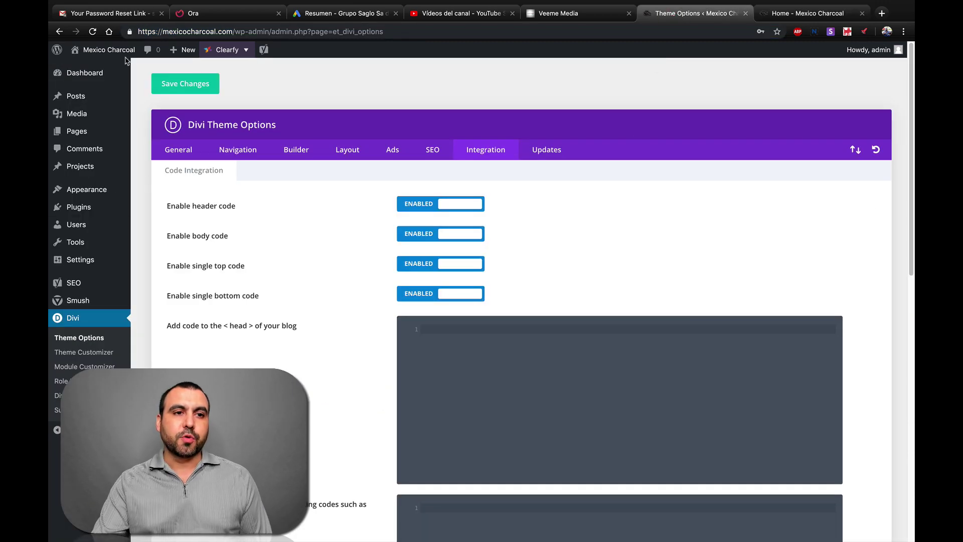
{"action": "left_click", "coordinate": [85, 74]}
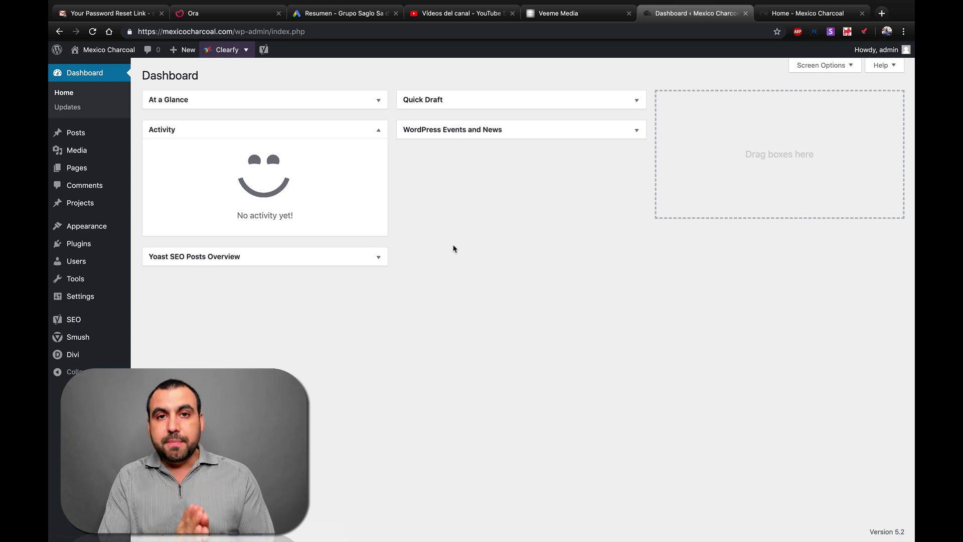
{"action": "left_click", "coordinate": [71, 356]}
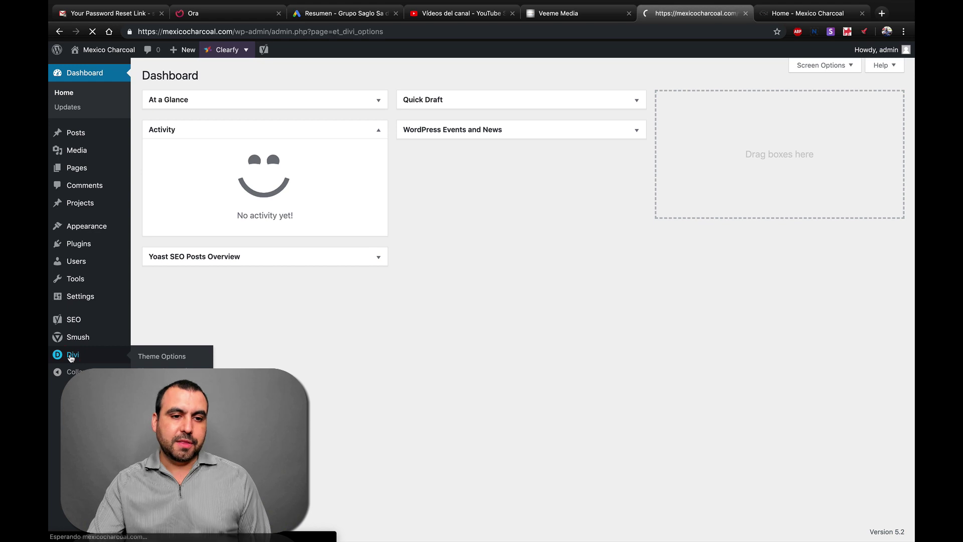
{"action": "left_click", "coordinate": [490, 148]}
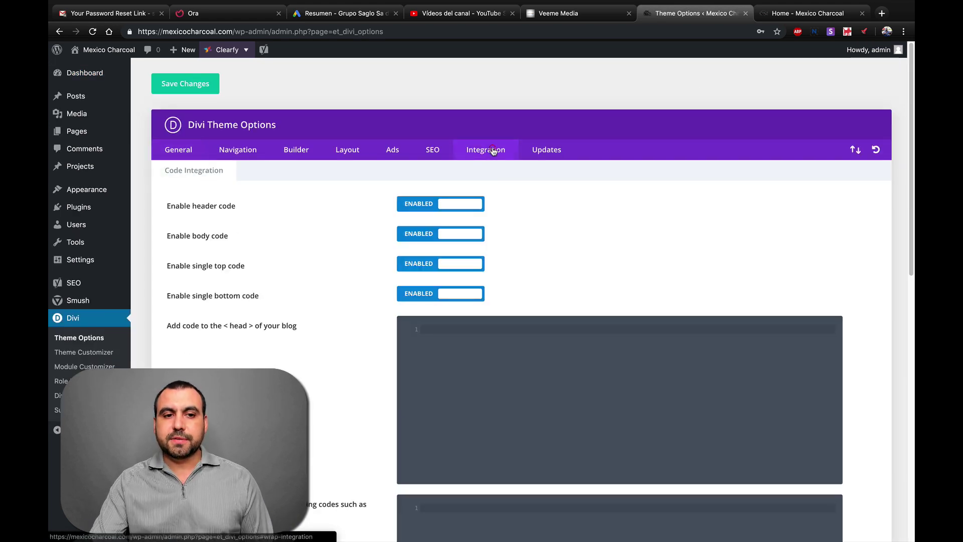
{"action": "scroll", "coordinate": [346, 351], "scroll_direction": "down", "scroll_amount": 3}
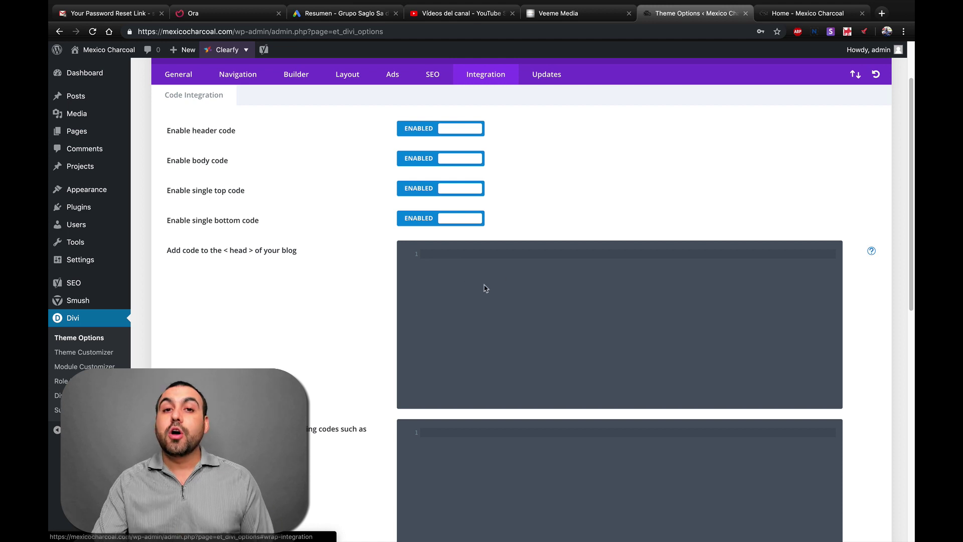
{"action": "scroll", "coordinate": [484, 287], "scroll_direction": "up", "scroll_amount": 2}
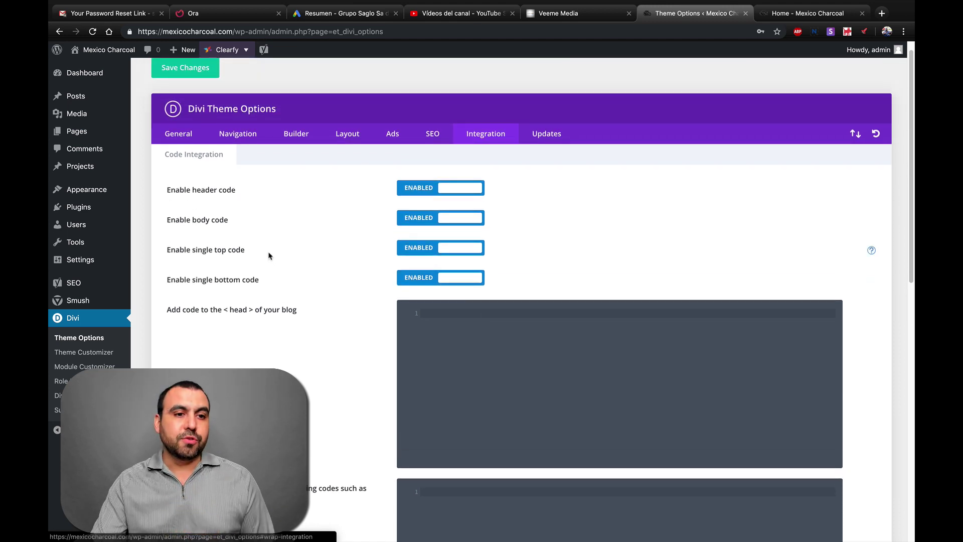
Step: Search plugins for 'head and footer', then install and activate Head, Footer and Post Injections
{"action": "mouse_move", "coordinate": [87, 210]}
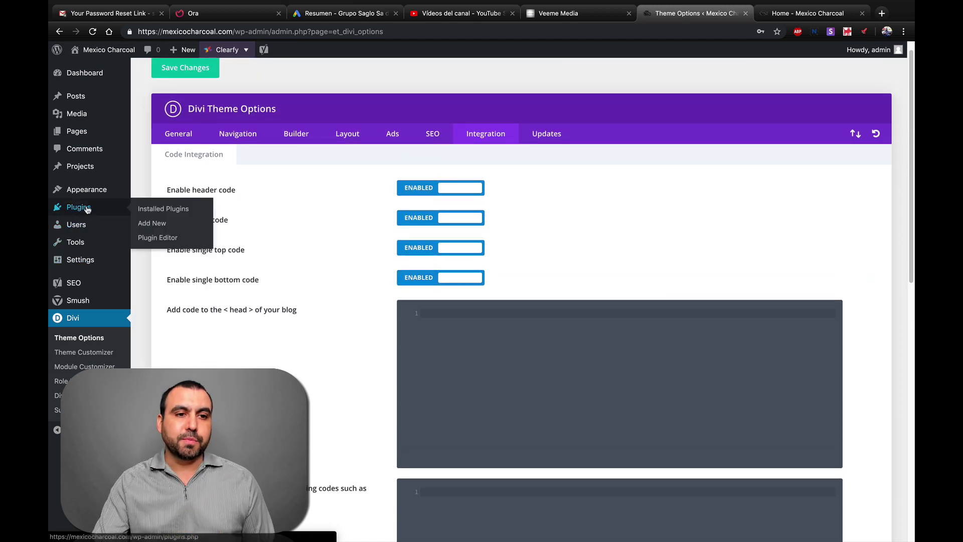
{"action": "left_click", "coordinate": [154, 229]}
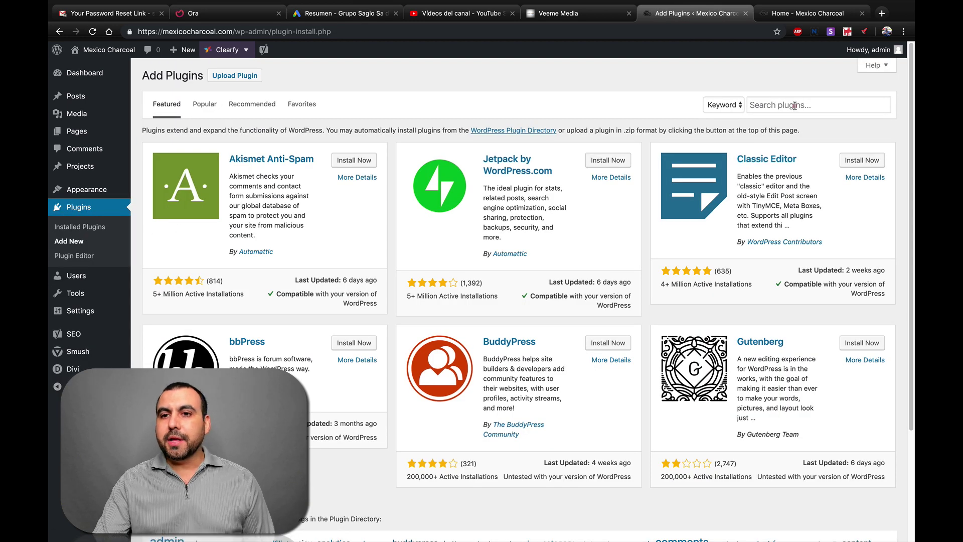
{"action": "left_click", "coordinate": [794, 106]}
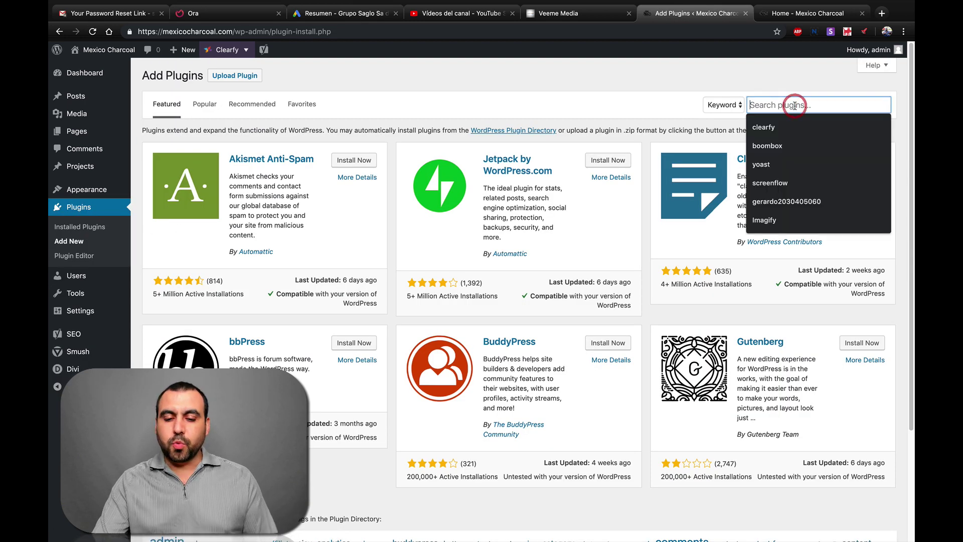
{"action": "type", "text": "head and footer"}
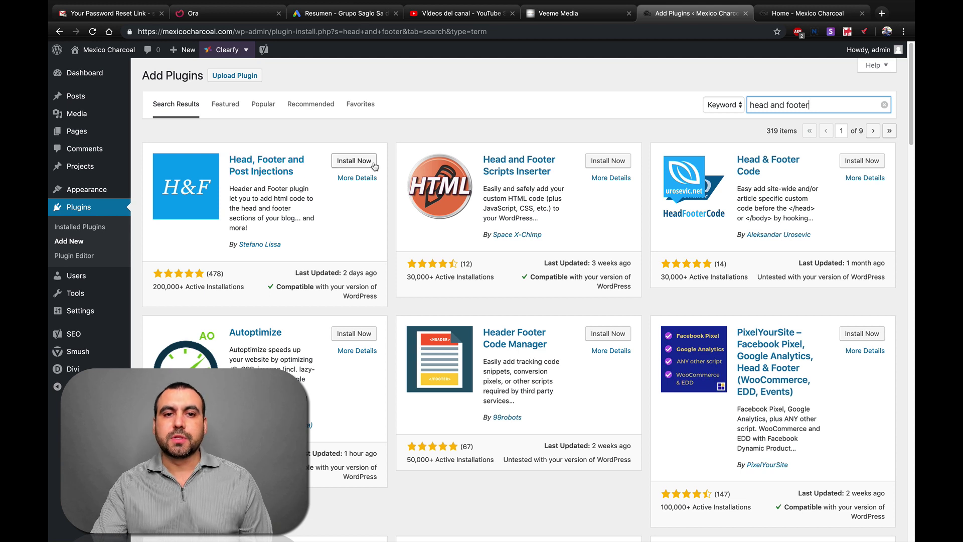
{"action": "left_click", "coordinate": [358, 161]}
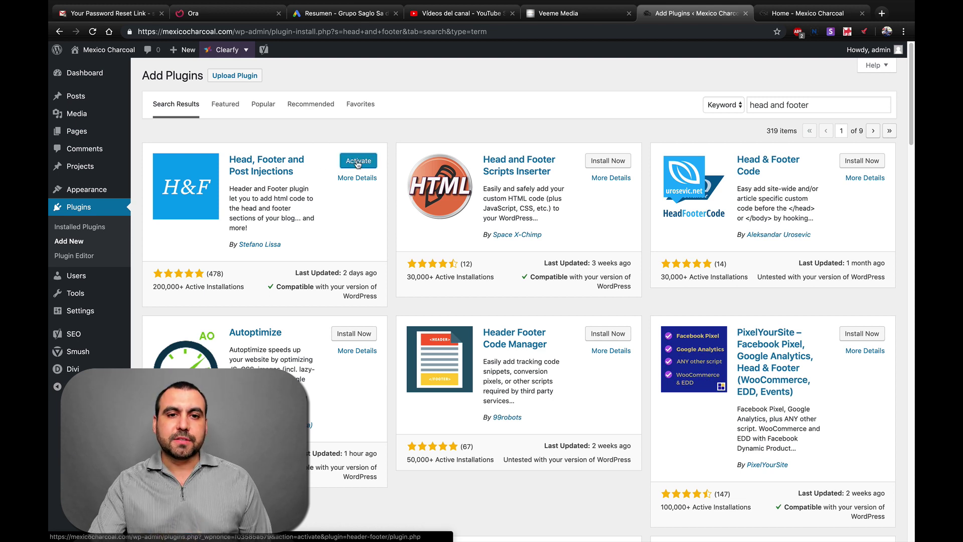
{"action": "left_click", "coordinate": [360, 164]}
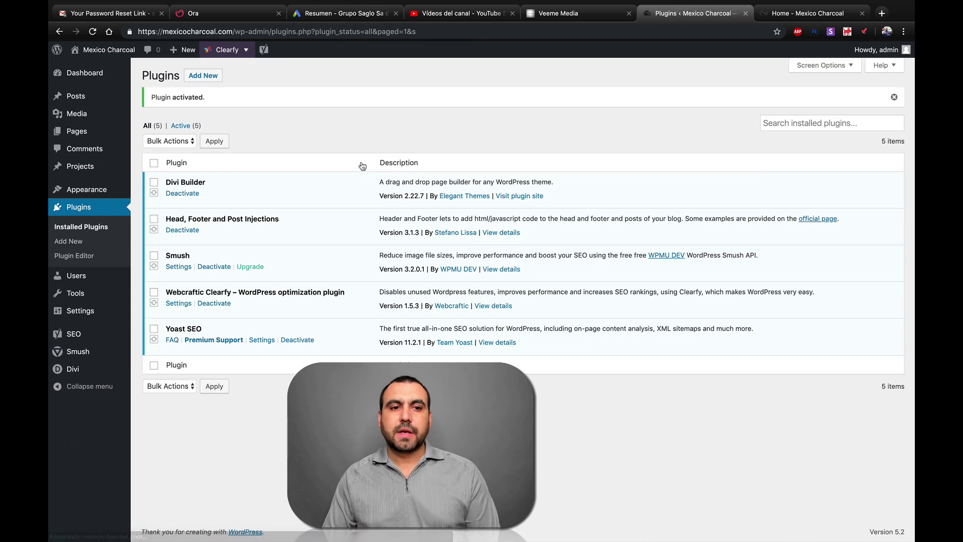
Step: Paste the Quriobot embed script into the ON EVERY PAGE head field under Settings > Header and Footer, and save
{"action": "mouse_move", "coordinate": [77, 312]}
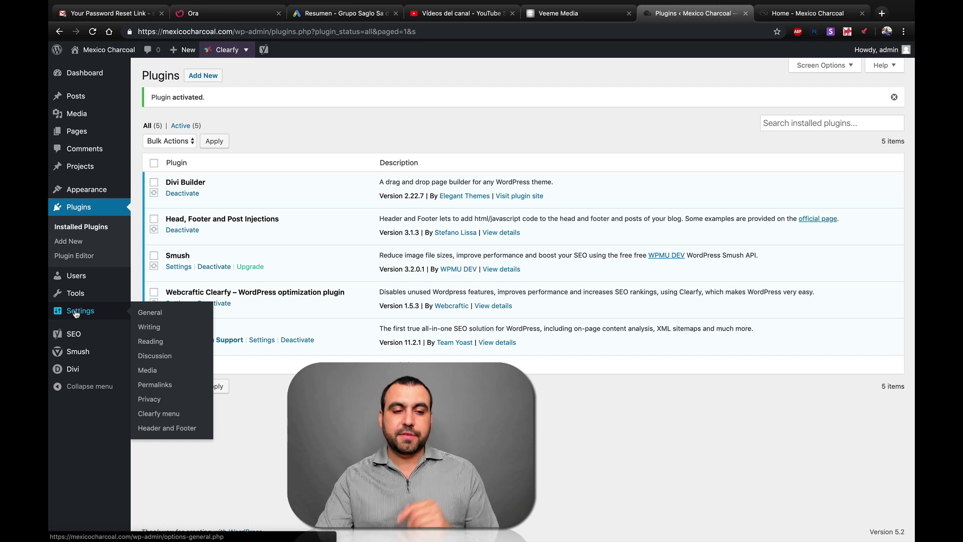
{"action": "left_click", "coordinate": [160, 427]}
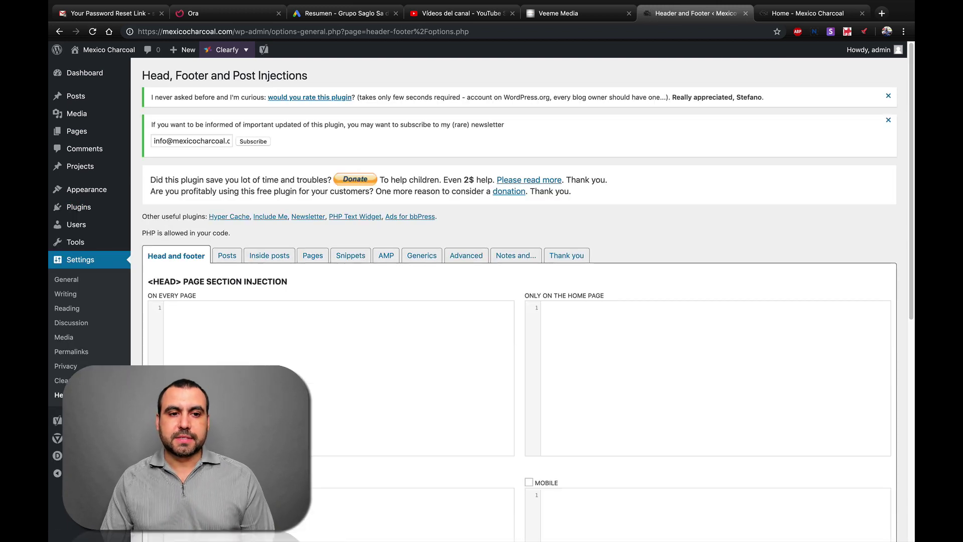
{"action": "scroll", "coordinate": [193, 294], "scroll_direction": "down", "scroll_amount": 1}
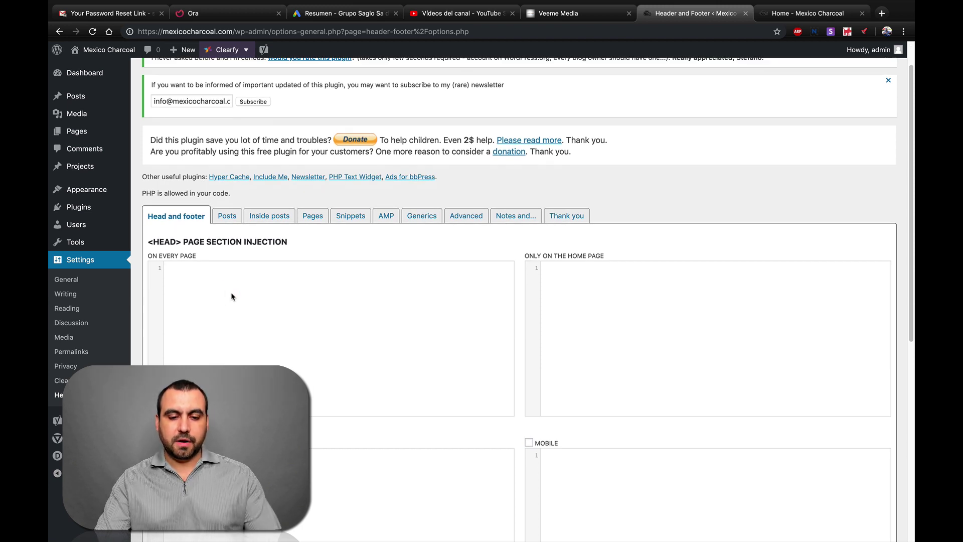
{"action": "key", "text": "super+v"}
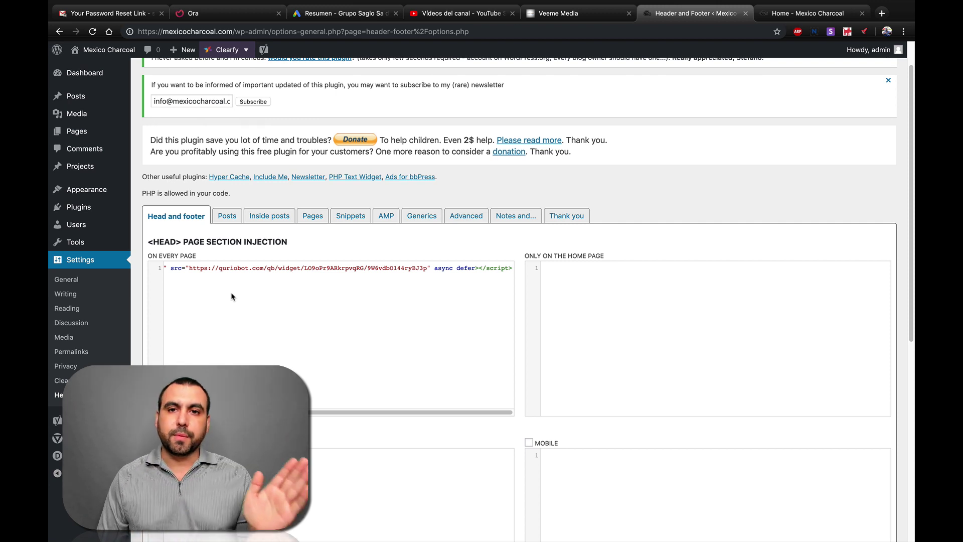
{"action": "scroll", "coordinate": [231, 296], "scroll_direction": "down", "scroll_amount": 7}
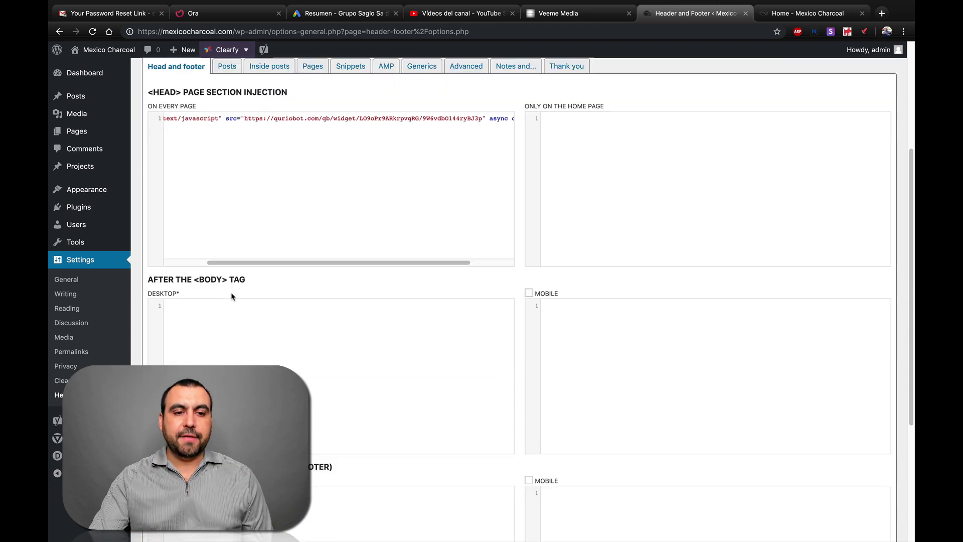
{"action": "key", "text": "super+r"}
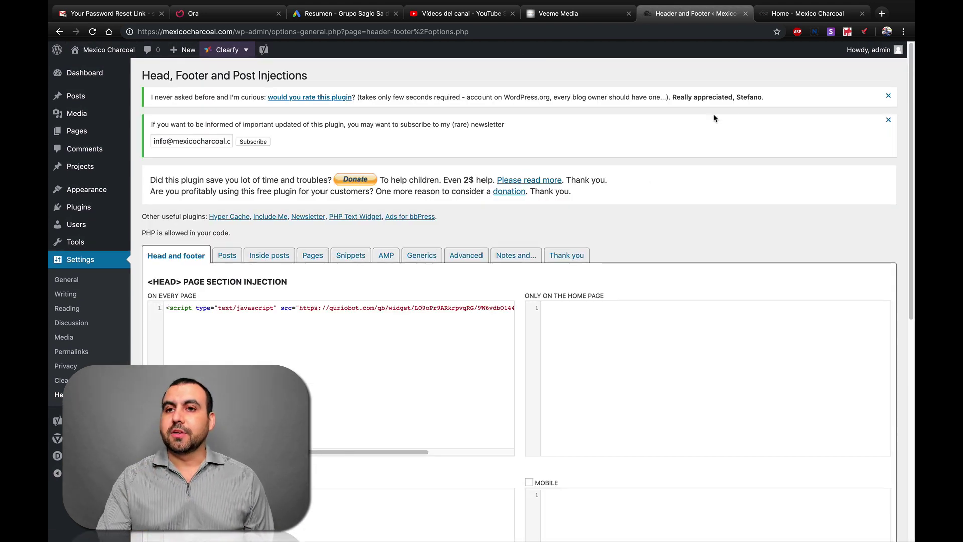
Step: Reload the live homepage twice to check whether the chatbot appears
{"action": "left_click", "coordinate": [791, 15]}
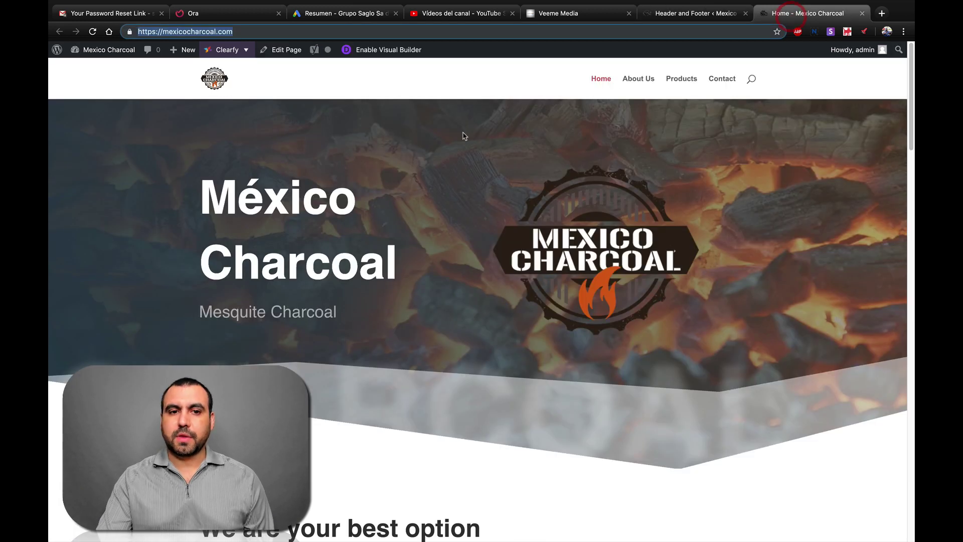
{"action": "left_click", "coordinate": [93, 32]}
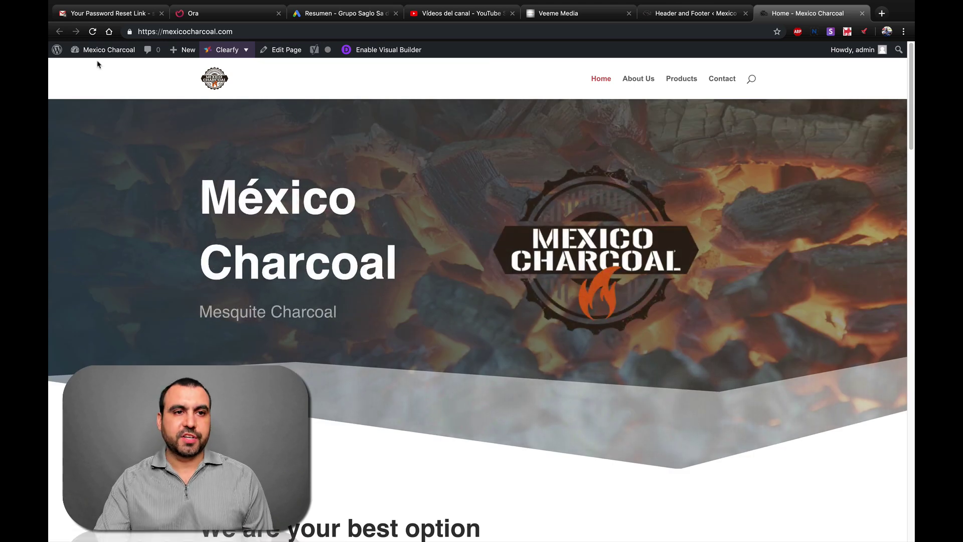
{"action": "left_click", "coordinate": [93, 32]}
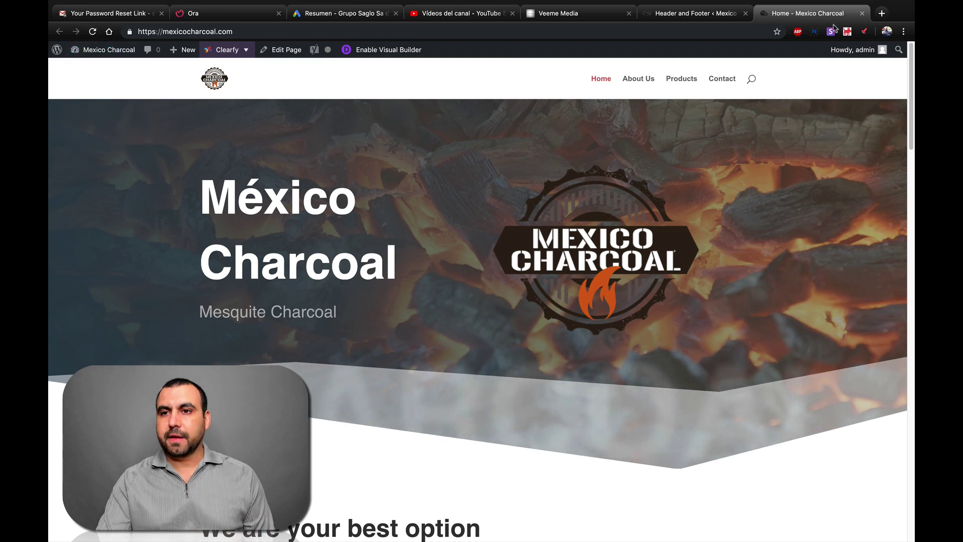
Step: Open a new Incognito window with mexicocharcoal.com/wp-admin entered in the address bar
{"action": "left_click", "coordinate": [903, 31]}
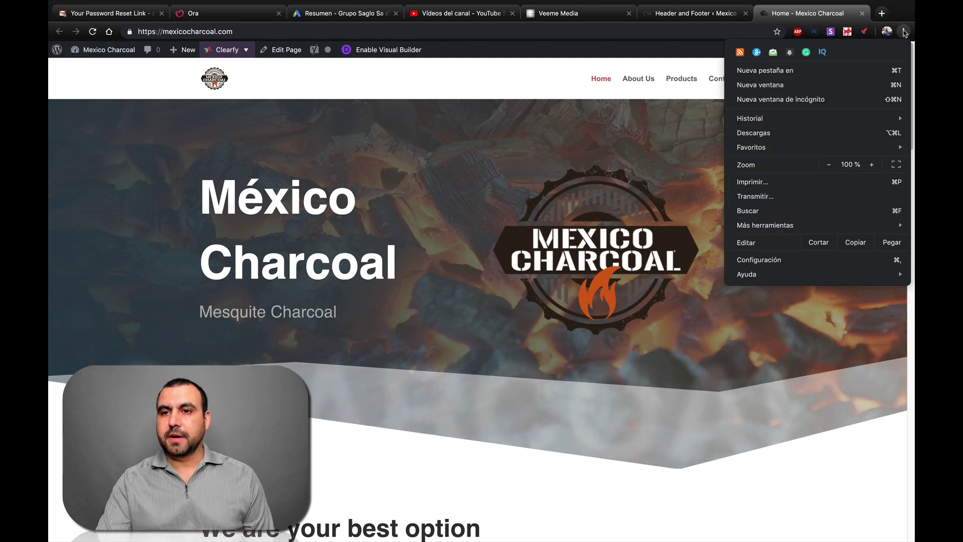
{"action": "left_click", "coordinate": [798, 99]}
{"action": "type", "text": "mexico"}
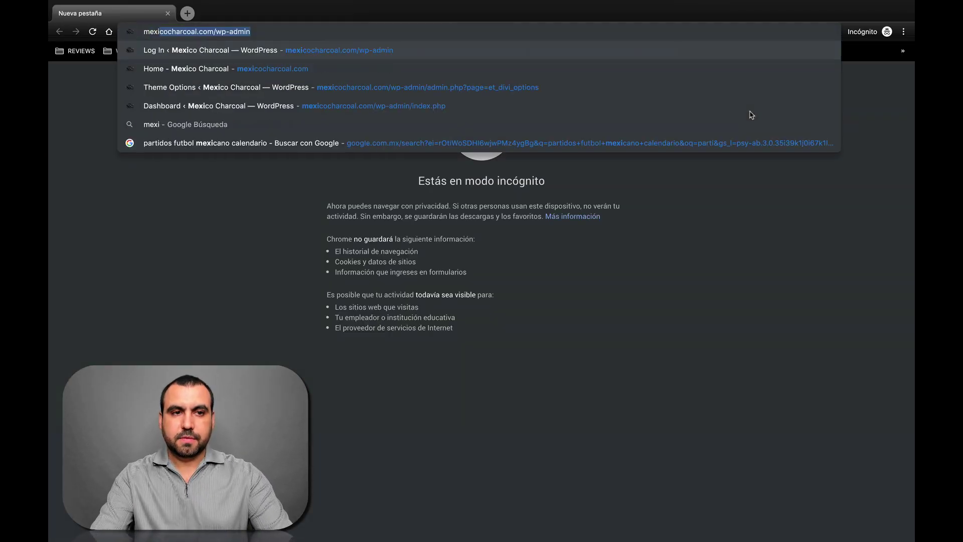
{"action": "type", "text": "cha"}
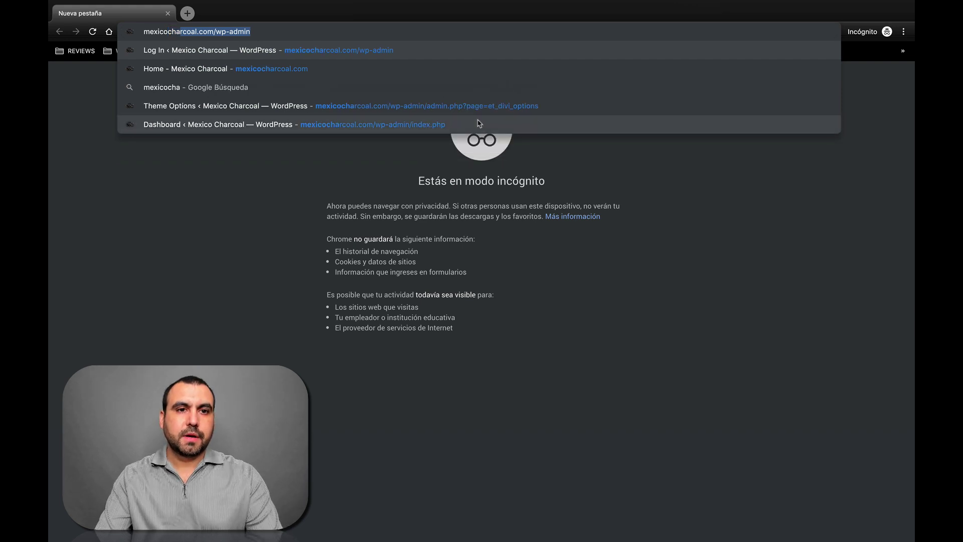
{"action": "left_click", "coordinate": [217, 31]}
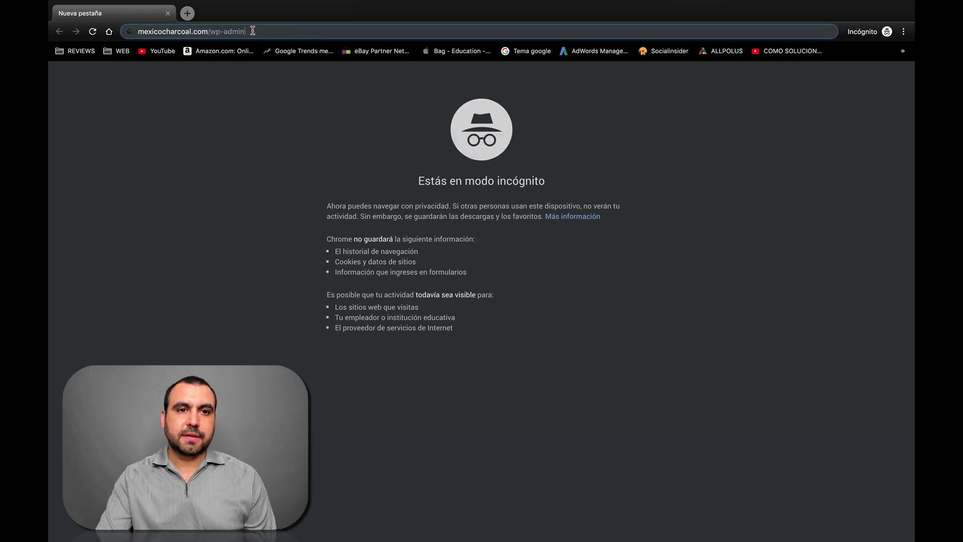
Step: Strip /wp-admin to load the bare homepage, then answer 'Sí' in the Quriobot chat widget
{"action": "left_click_drag", "start_coordinate": [209, 31], "coordinate": [262, 31]}
{"action": "key", "text": "BackSpace"}
{"action": "key", "text": "Return"}
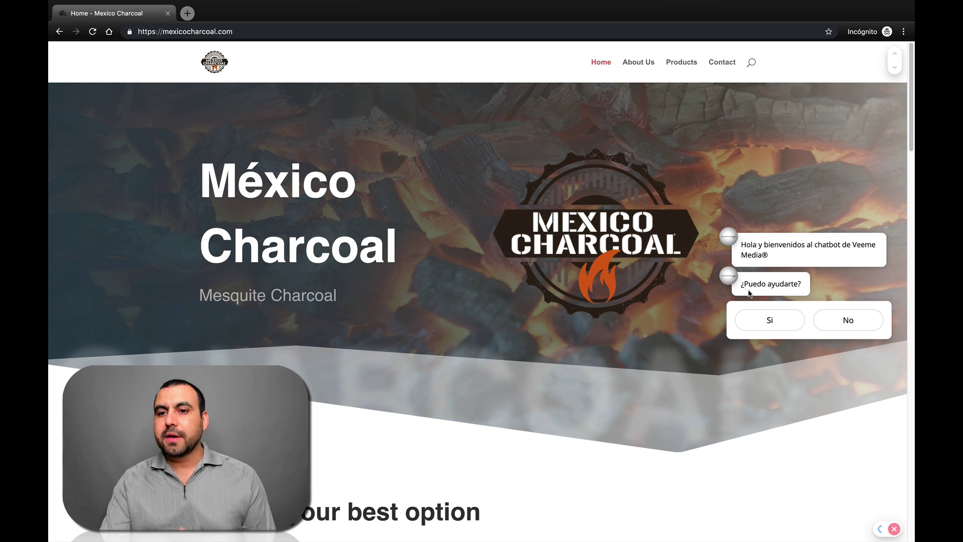
{"action": "left_click", "coordinate": [769, 320]}
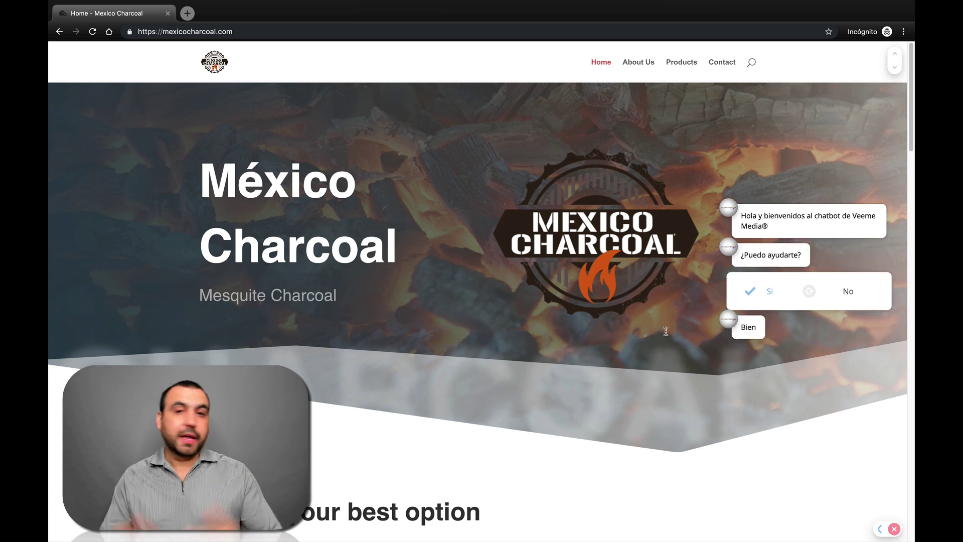